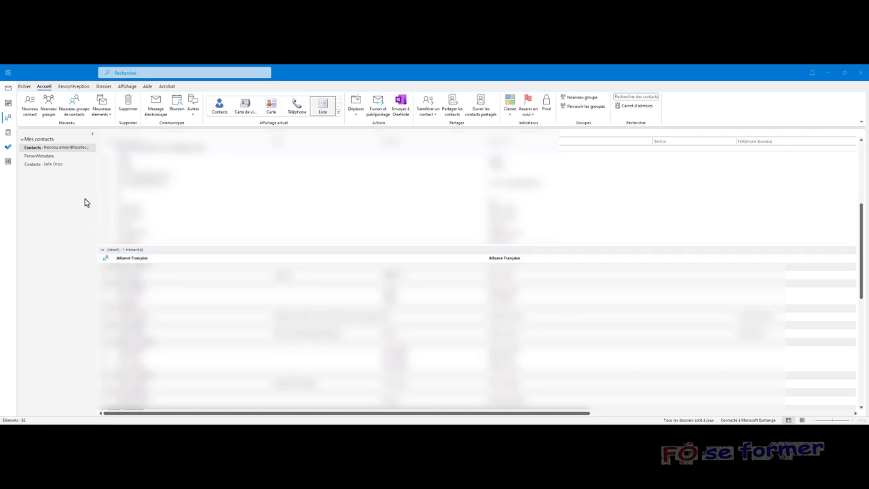
# Step: Open Outlook's Import/Export wizard, pick comma-separated values, then cancel the import
pyautogui.click(23, 87)
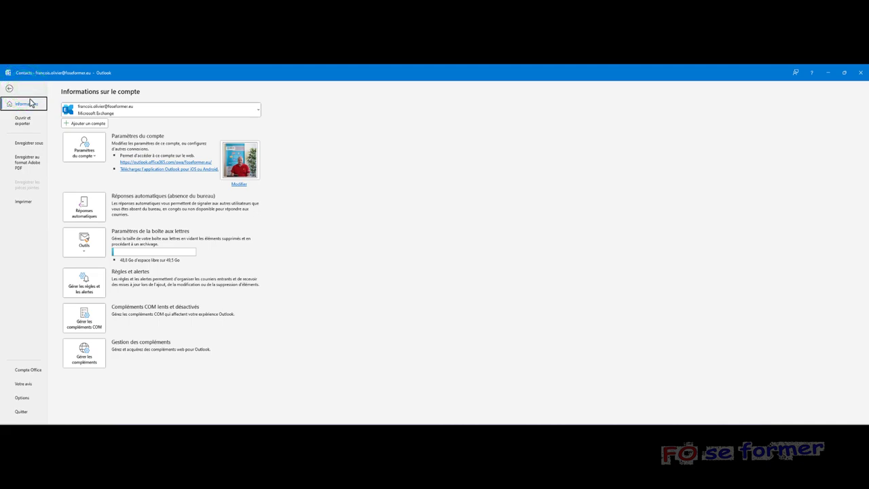
pyautogui.click(25, 122)
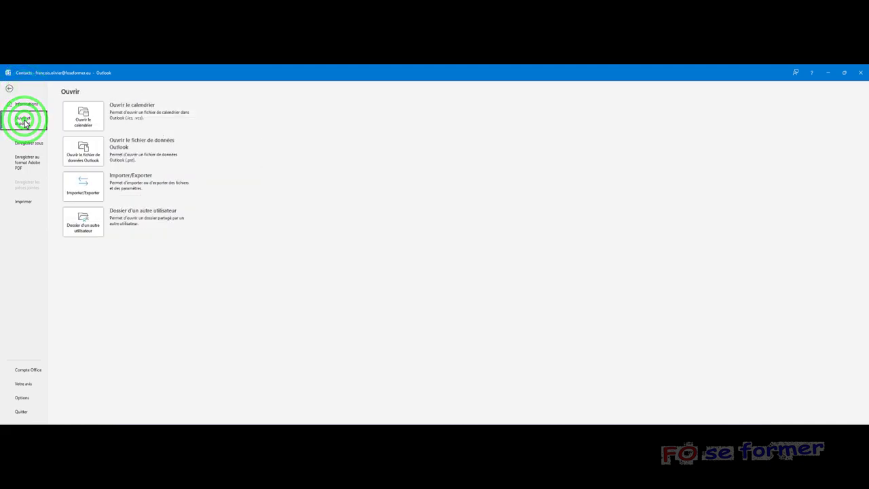
pyautogui.click(81, 184)
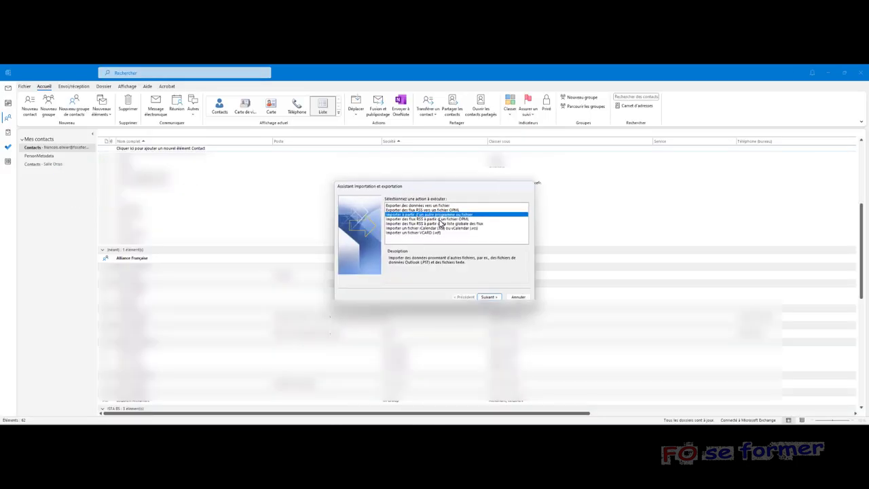
pyautogui.click(489, 297)
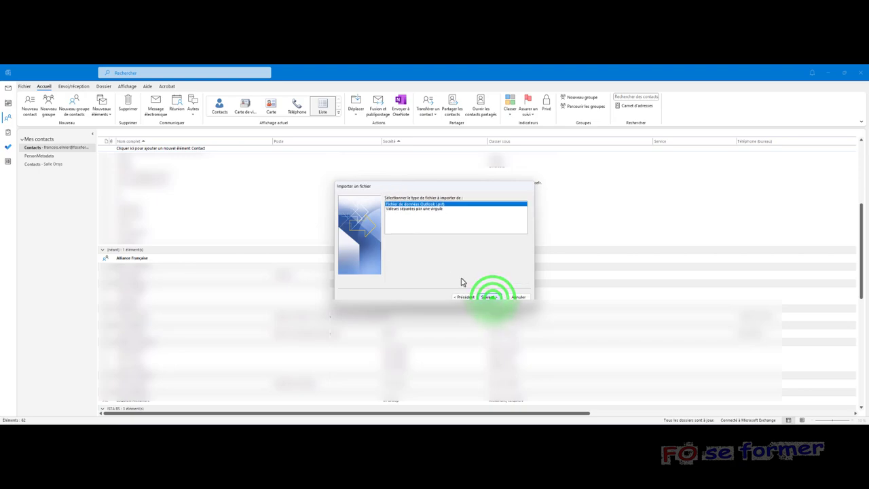
pyautogui.click(419, 210)
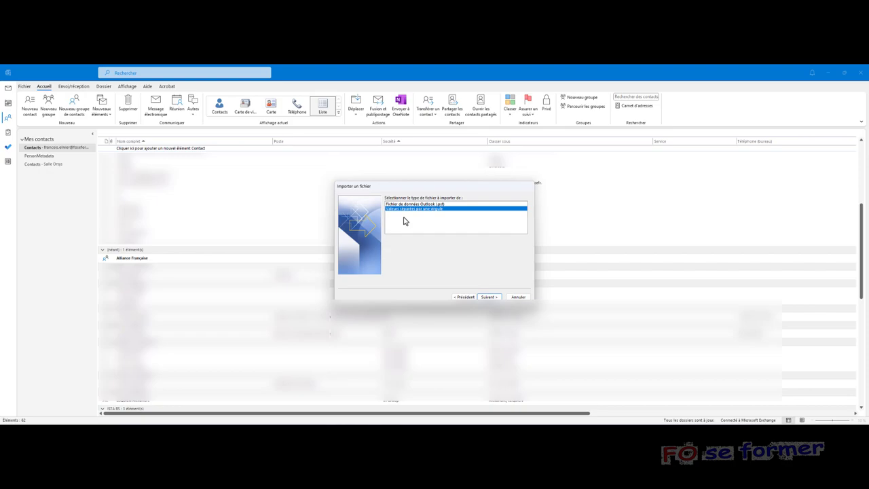
pyautogui.click(517, 297)
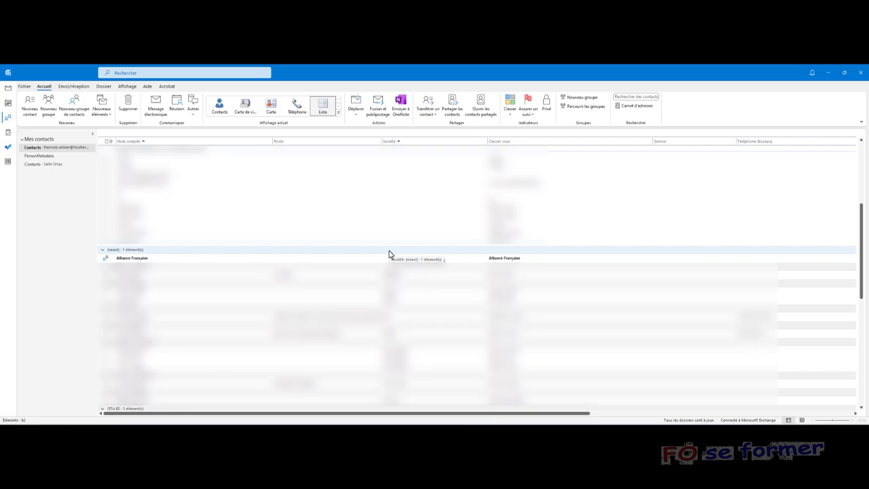
# Step: Start Excel and create a new blank workbook
pyautogui.click(359, 416)
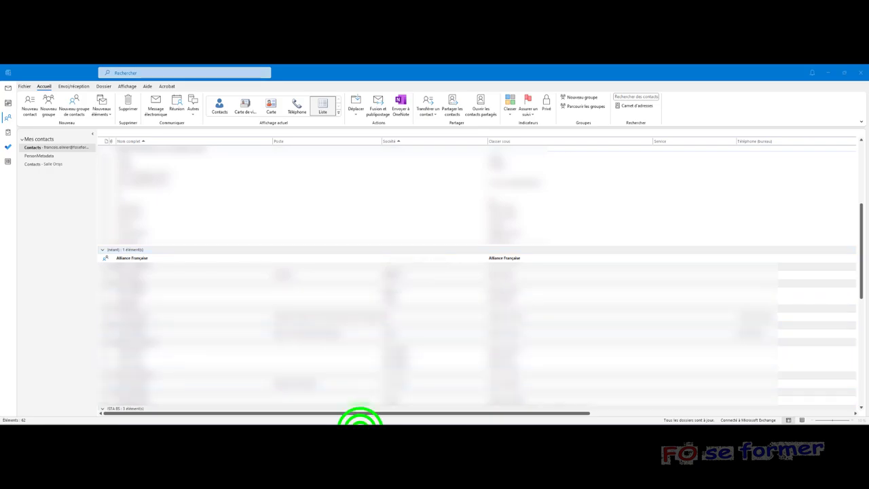
pyautogui.click(358, 219)
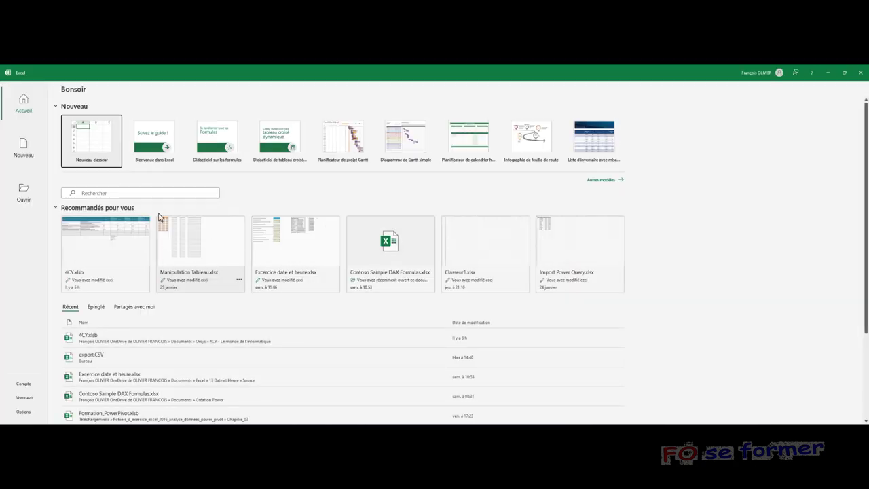
pyautogui.click(105, 143)
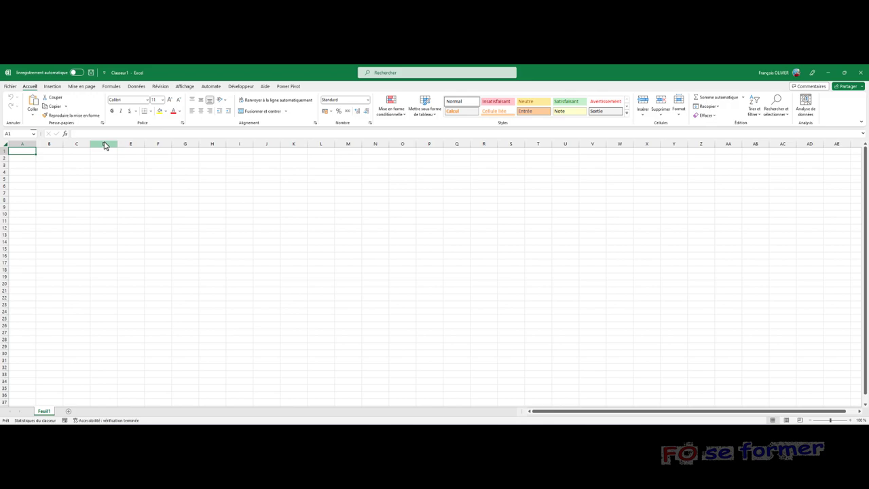
# Step: Enter Nom 1 in A1, fill it down to Nom 6 in A6, and zoom in
pyautogui.write('Nom 1')
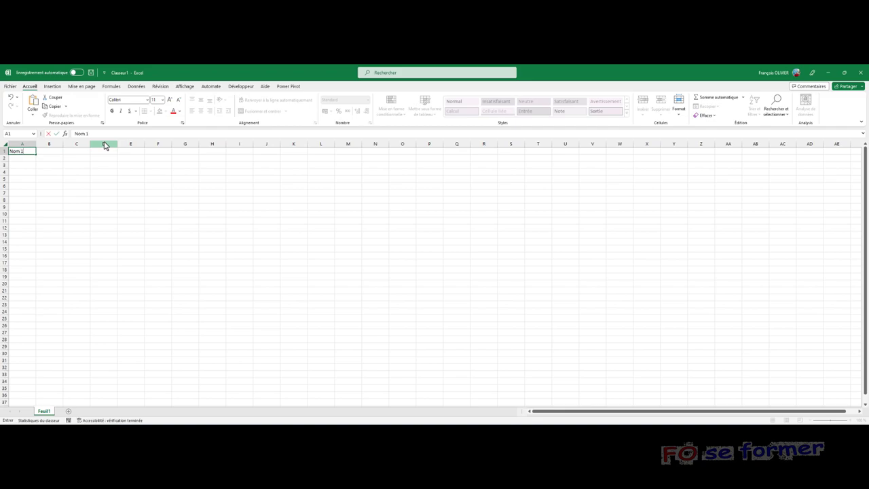
pyautogui.press('Return')
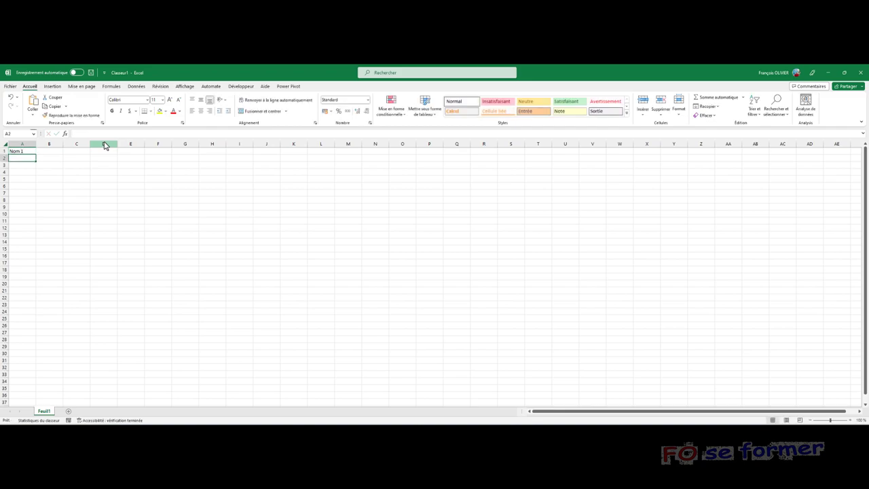
pyautogui.click(17, 151)
pyautogui.moveTo(36, 155); pyautogui.dragTo(30, 191)
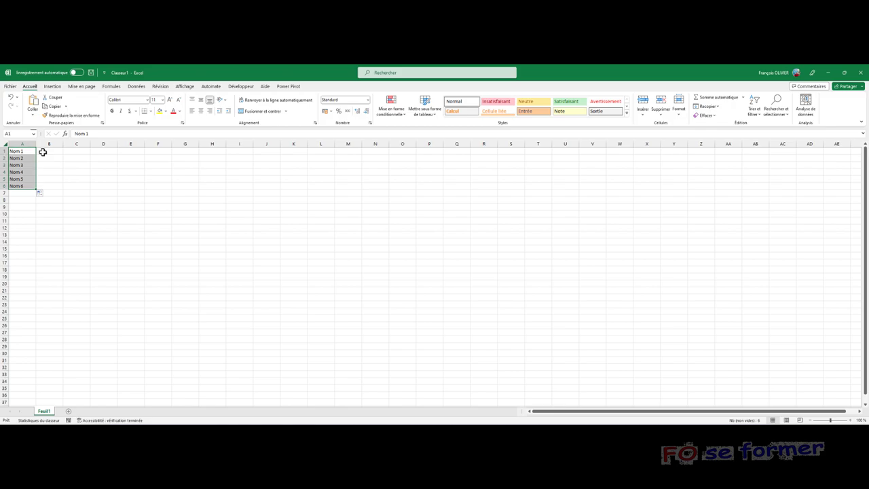
pyautogui.click(63, 172)
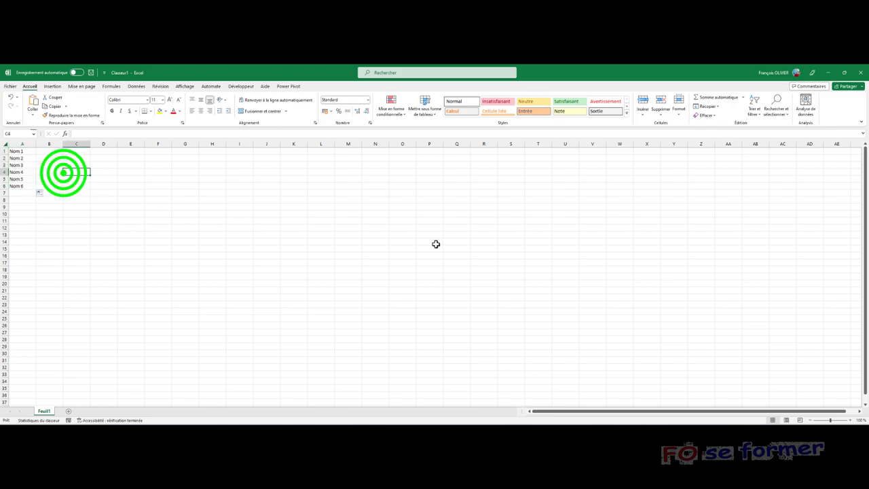
pyautogui.click(849, 419)
pyautogui.click(850, 420)
pyautogui.click(850, 420)
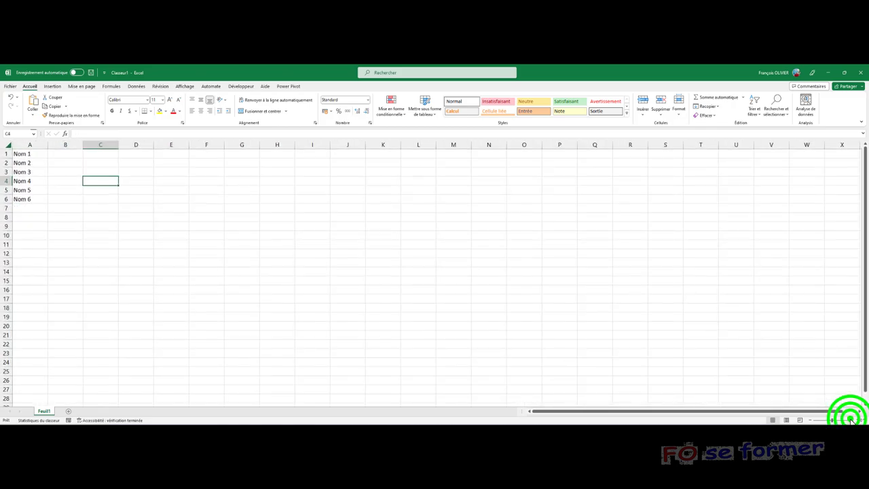
pyautogui.click(850, 419)
pyautogui.click(850, 419)
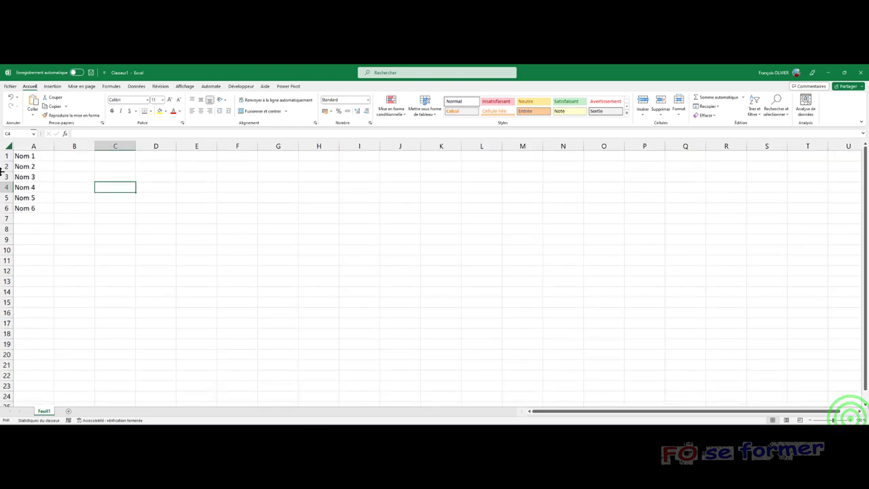
# Step: Enter the sample e-mail address in B1, copy it down to B6, and autofit column B
pyautogui.click(65, 157)
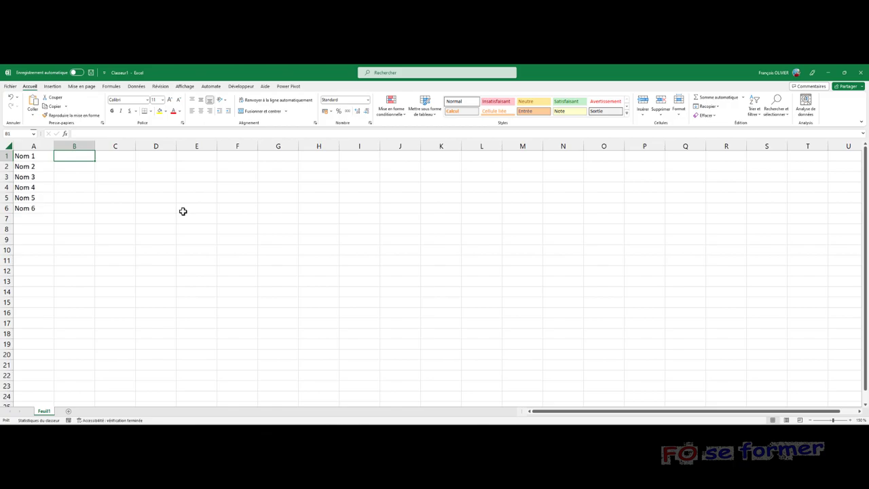
pyautogui.write('nom')
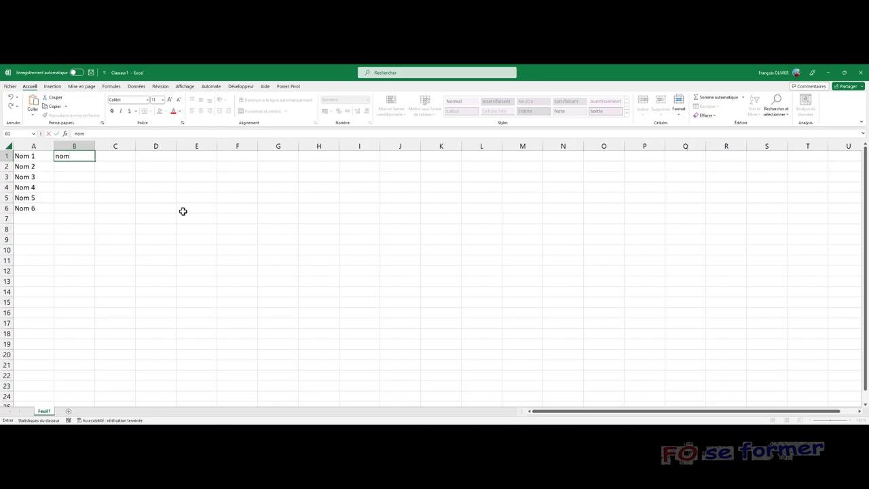
pyautogui.write('1')
pyautogui.write('@fr')
pyautogui.write('ee.fr')
pyautogui.press('Return')
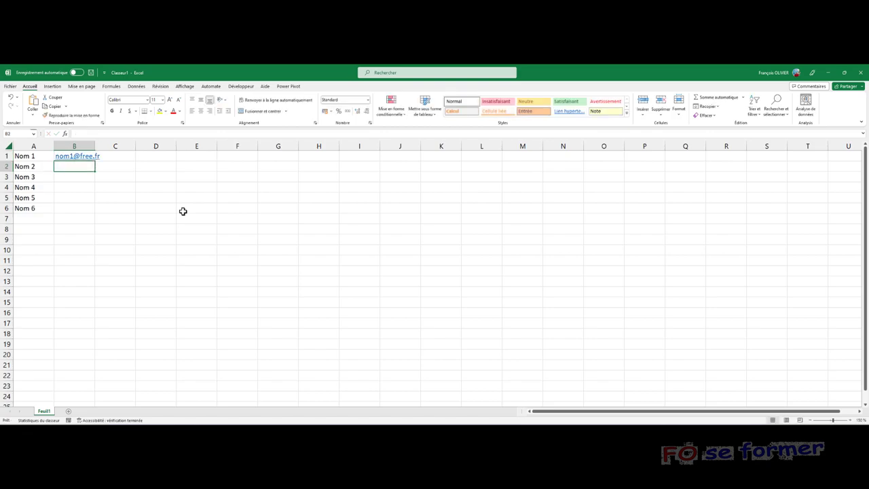
pyautogui.press('Up')
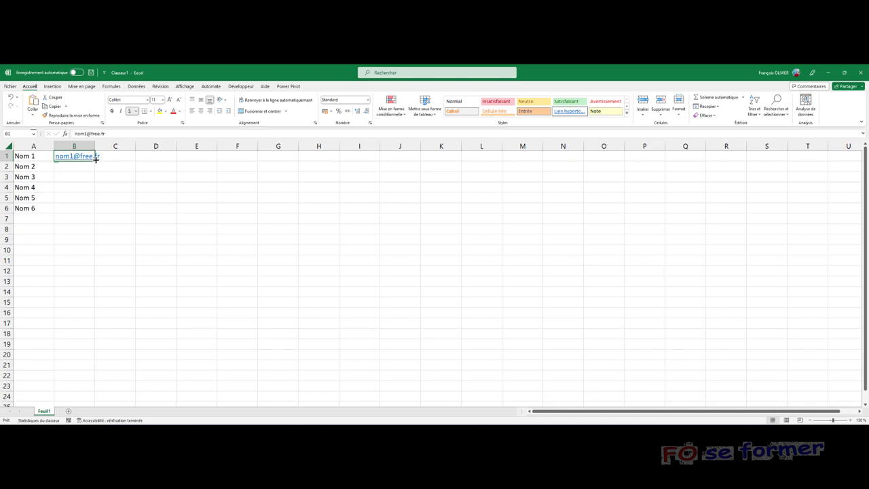
pyautogui.click(96, 161)
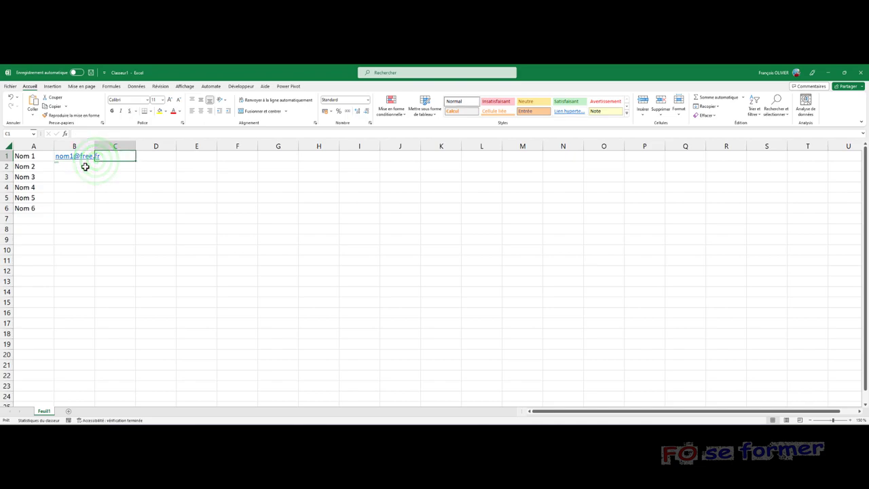
pyautogui.press('Left')
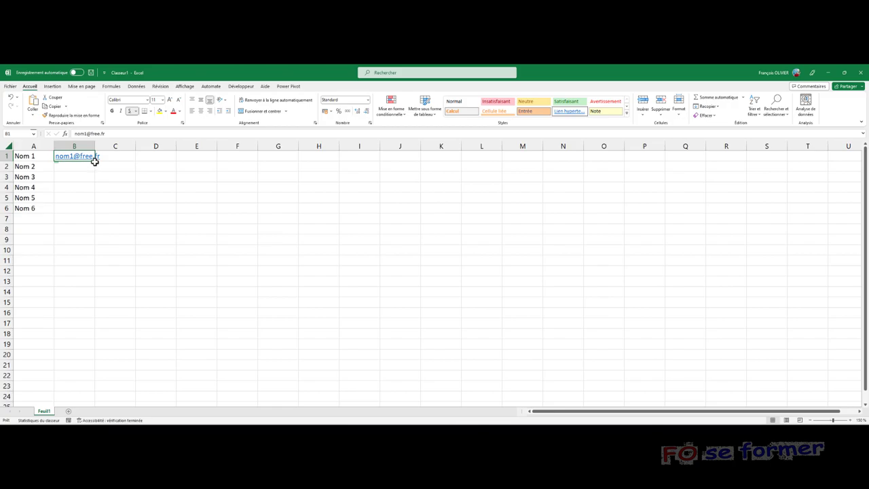
pyautogui.moveTo(94, 160); pyautogui.dragTo(90, 212)
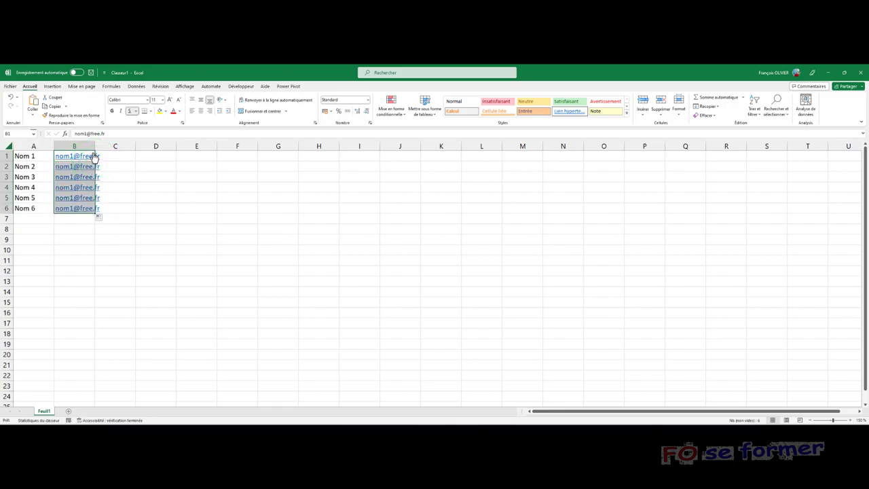
pyautogui.doubleClick(94, 146)
pyautogui.click(149, 198)
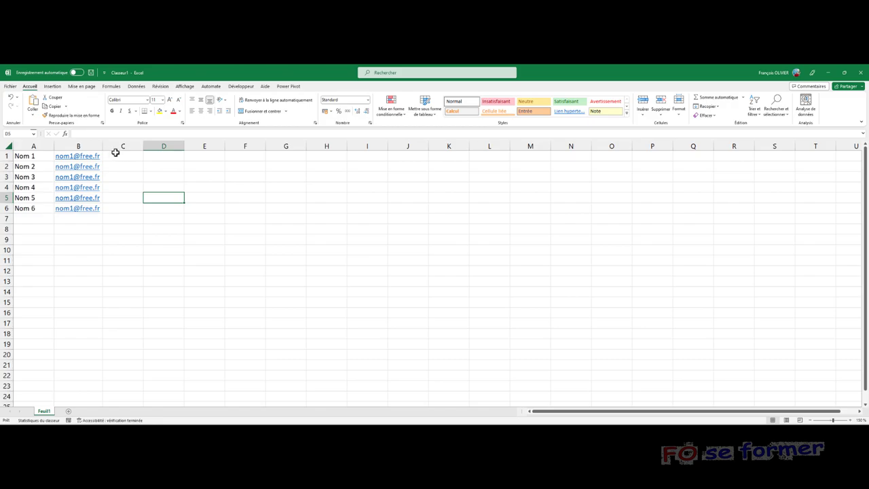
# Step: Change the number in the B2, B3 and B4 addresses to 2, 3 and 4
pyautogui.click(119, 167)
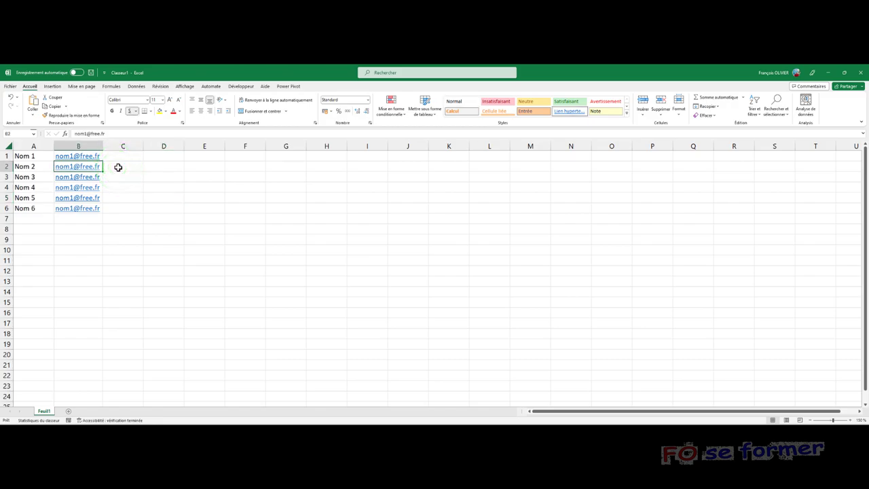
pyautogui.click(85, 133)
pyautogui.press('BackSpace')
pyautogui.write('2')
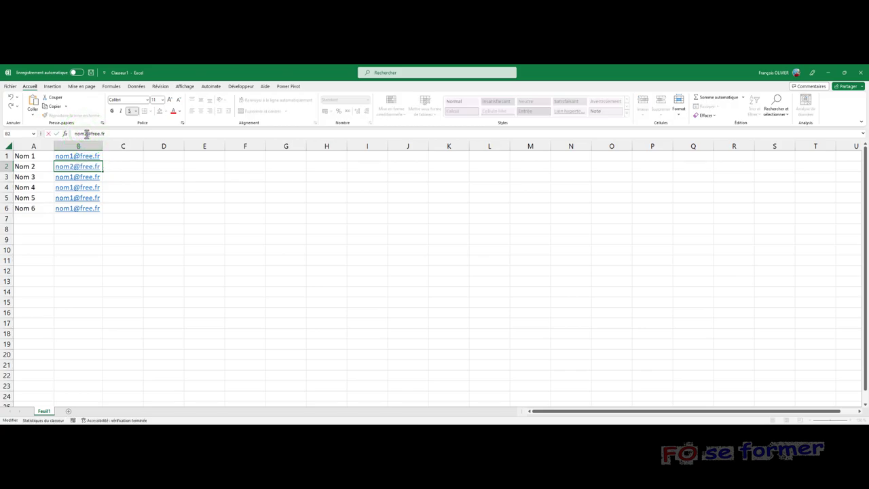
pyautogui.press('Return')
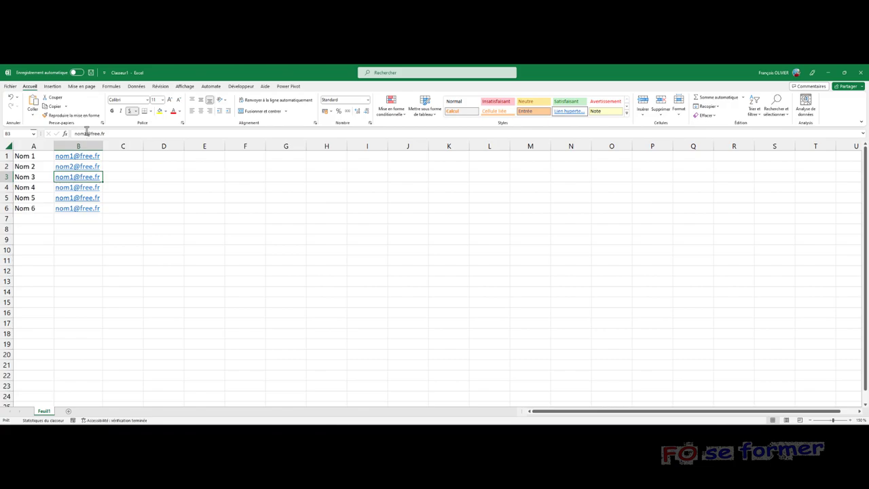
pyautogui.click(85, 133)
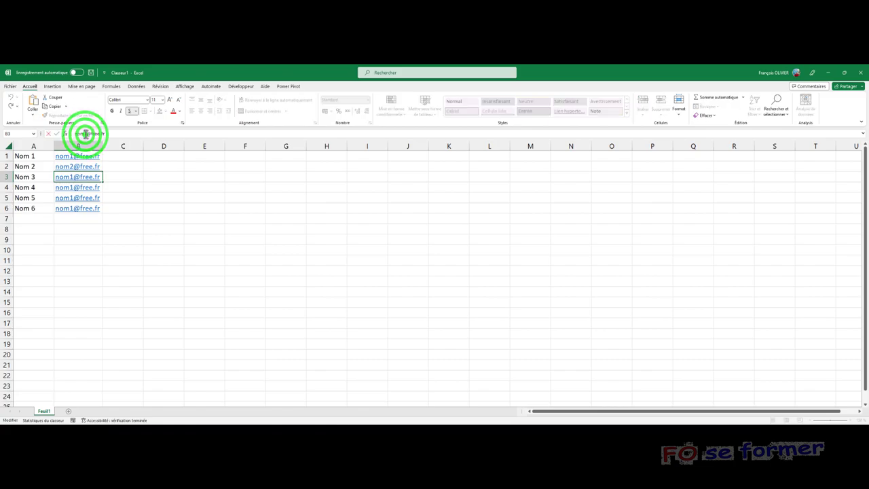
pyautogui.press('BackSpace')
pyautogui.write('3')
pyautogui.press('Return')
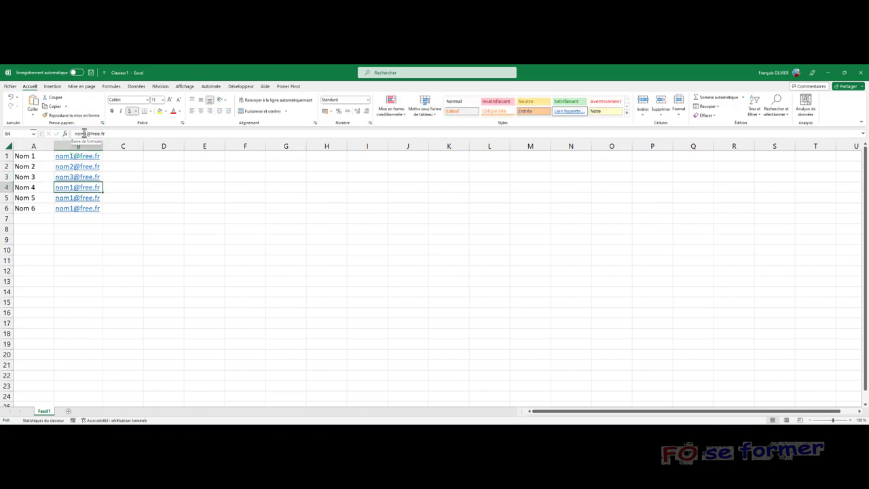
pyautogui.click(84, 133)
pyautogui.press('BackSpace')
pyautogui.write('4')
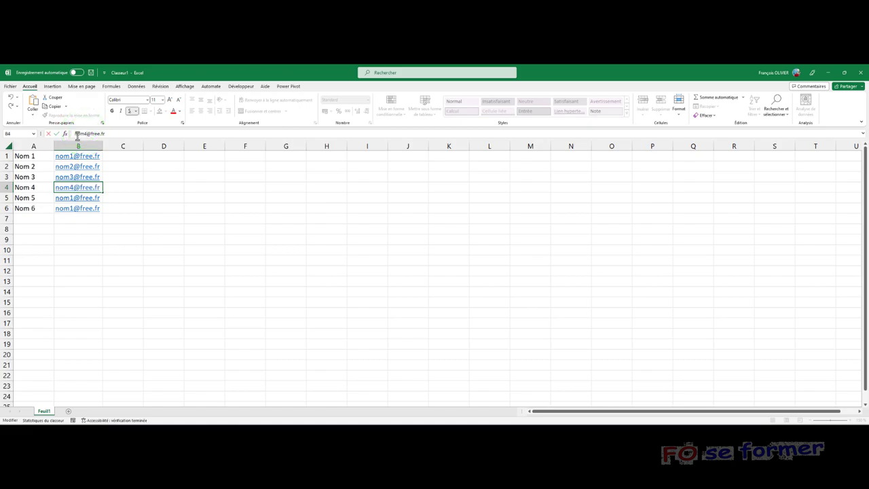
pyautogui.press('Return')
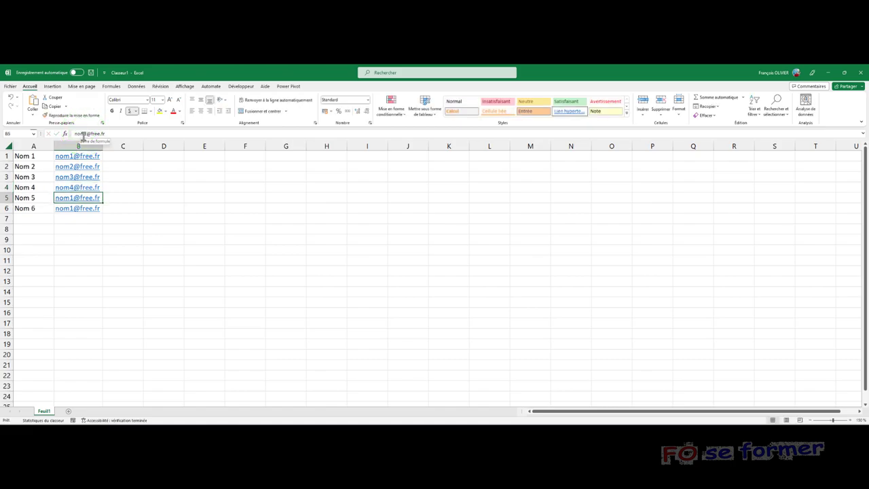
# Step: Change the B5 and B6 addresses to 5 and 6, then return to Outlook
pyautogui.click(82, 134)
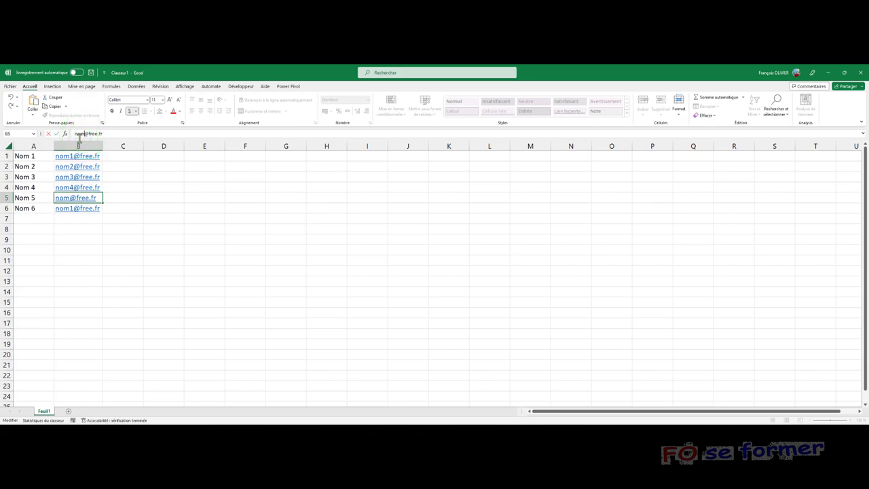
pyautogui.press('BackSpace')
pyautogui.write('5')
pyautogui.press('Return')
pyautogui.click(86, 134)
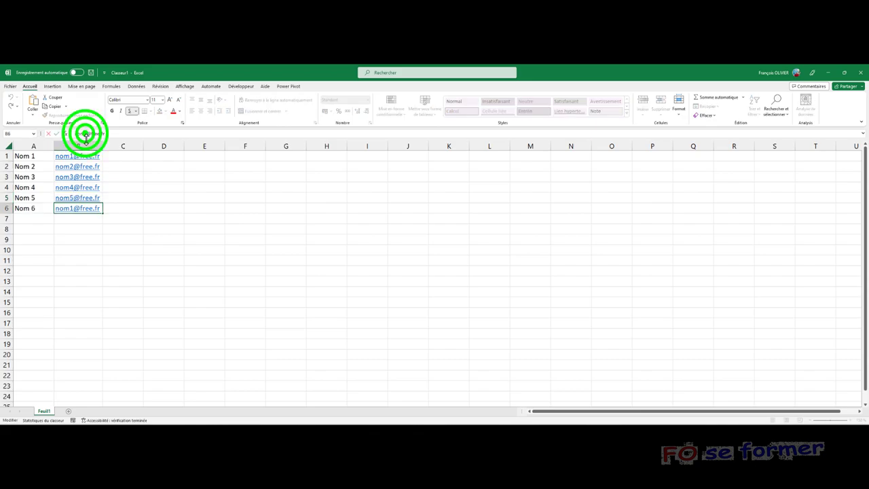
pyautogui.press('BackSpace')
pyautogui.write('6')
pyautogui.press('Return')
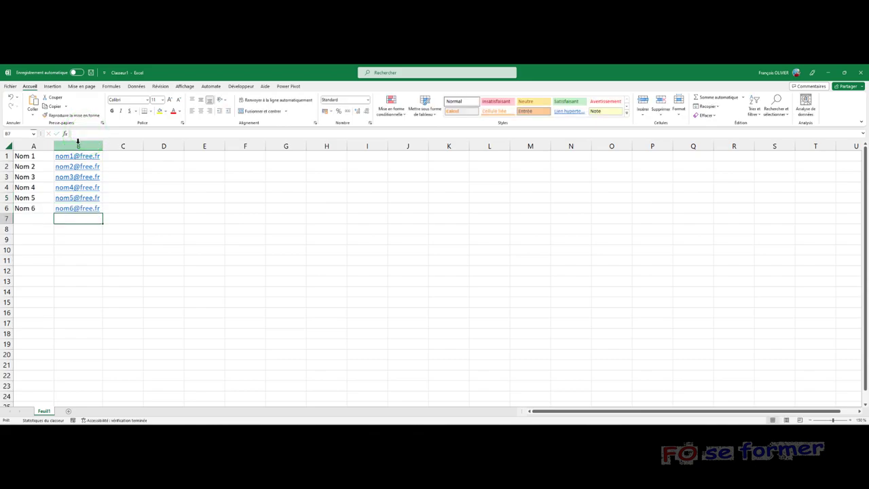
pyautogui.click(476, 417)
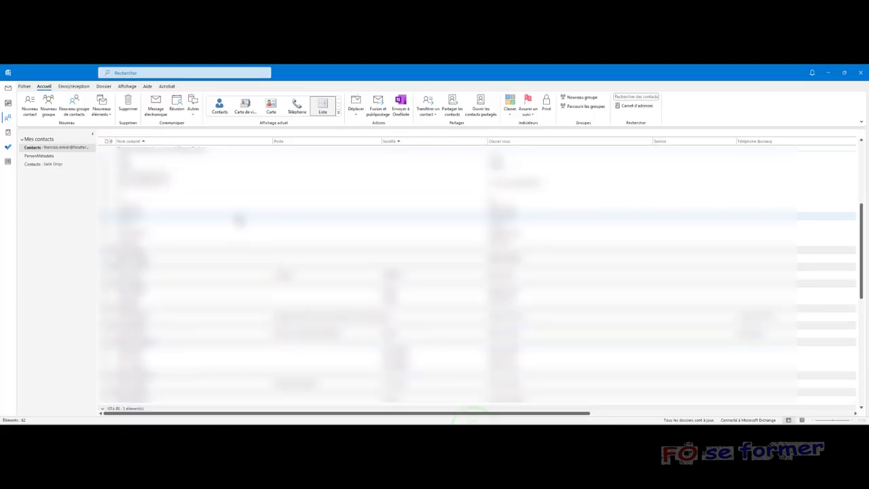
# Step: Create a new contact group and name it TEST
pyautogui.click(119, 182)
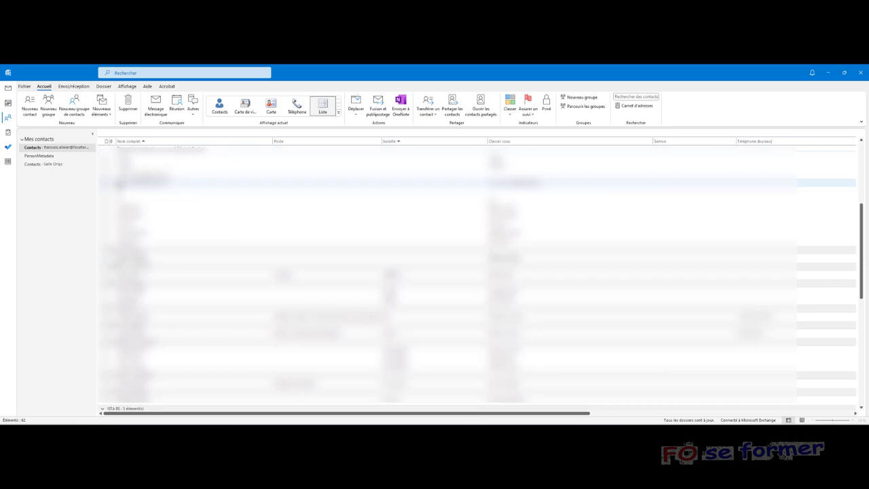
pyautogui.click(75, 109)
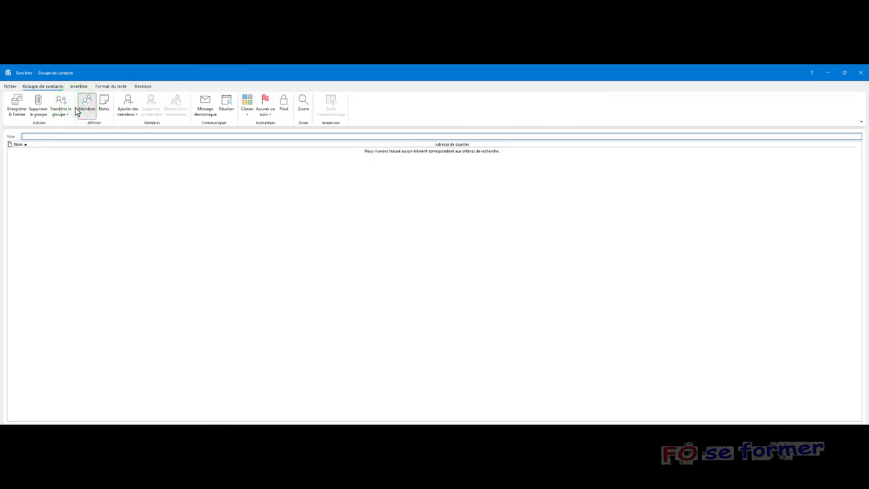
pyautogui.click(81, 135)
pyautogui.write('TEST')
pyautogui.doubleClick(134, 138)
# Step: Open the address book to add members, focus the Membres field, and shorten the dialog
pyautogui.click(129, 111)
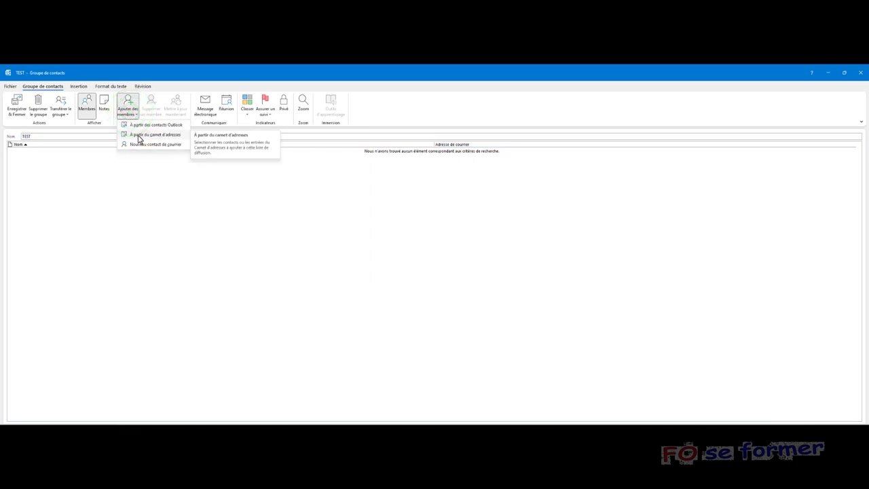
pyautogui.click(139, 139)
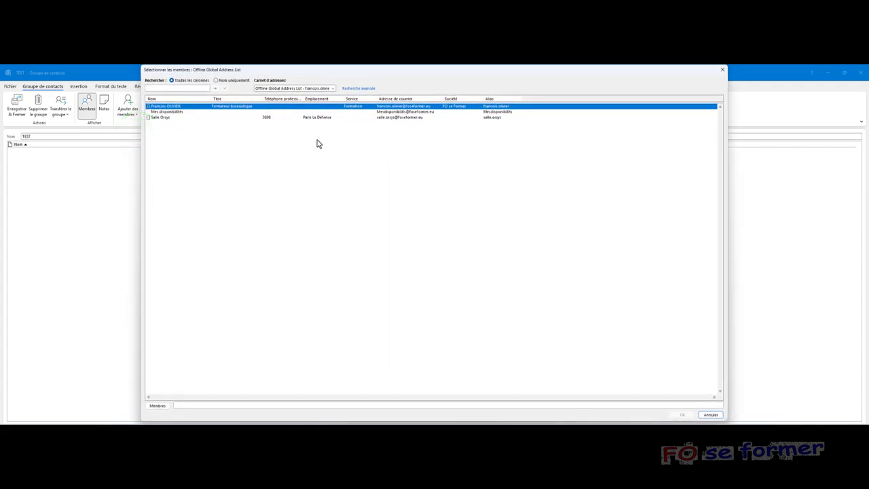
pyautogui.click(333, 405)
pyautogui.moveTo(338, 420); pyautogui.dragTo(323, 278)
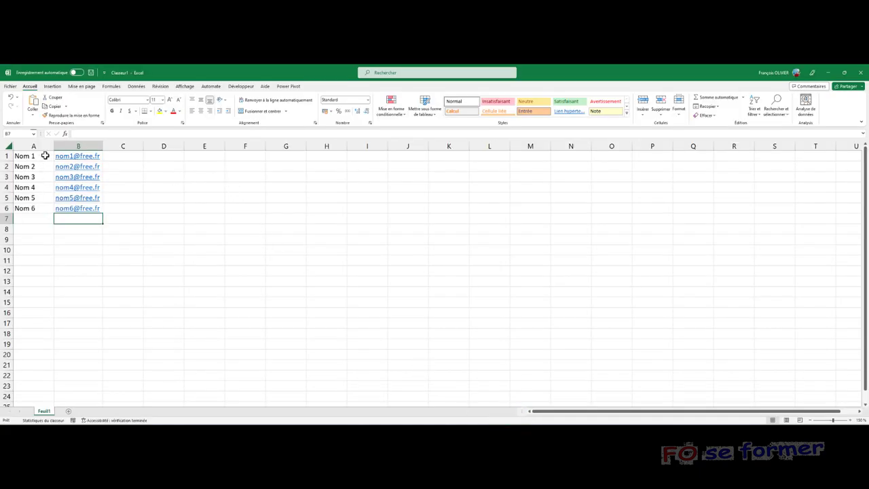
# Step: Copy the six names and addresses in A1:B6 and go back to Outlook
pyautogui.moveTo(42, 156); pyautogui.dragTo(64, 213)
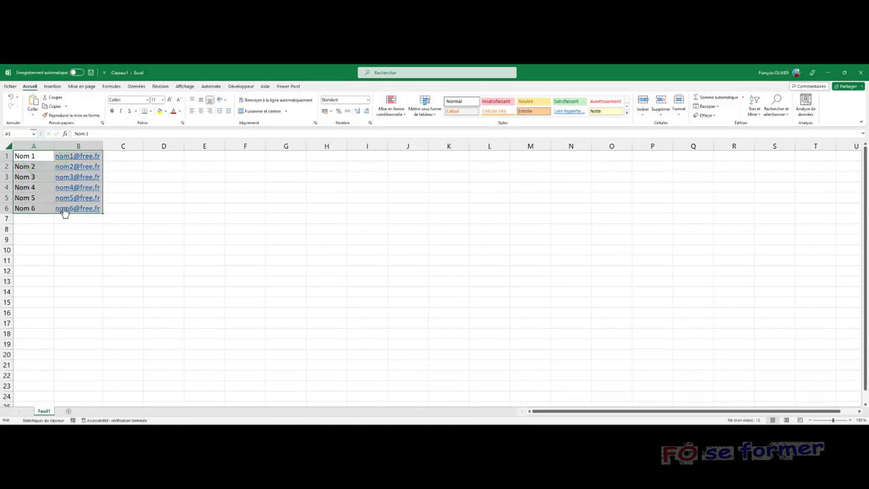
pyautogui.hotkey('ctrl', 'c')
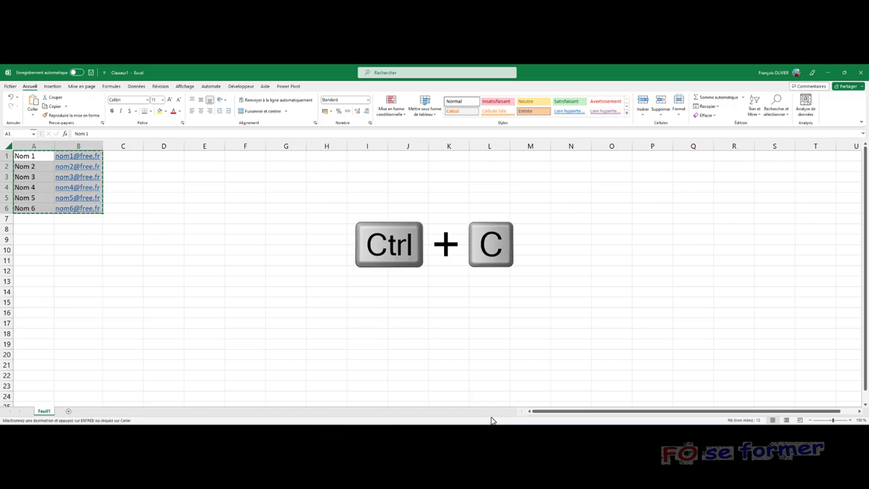
pyautogui.click(467, 414)
# Step: Paste the six copied names and addresses as TEST members and accept them
pyautogui.click(489, 406)
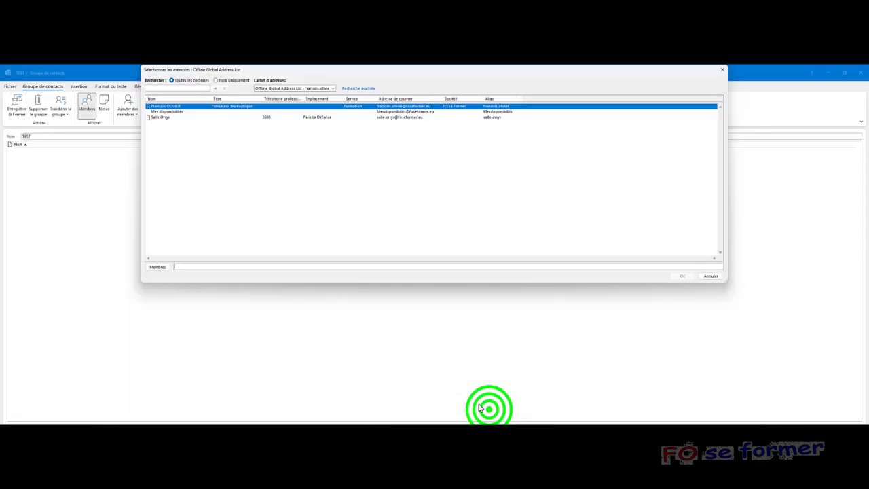
pyautogui.hotkey('ctrl', 'v')
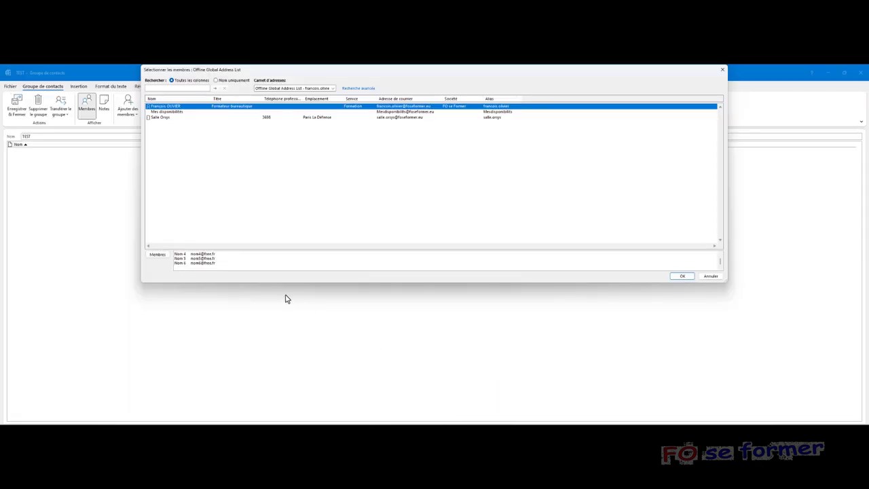
pyautogui.hotkey('ctrl', 'v')
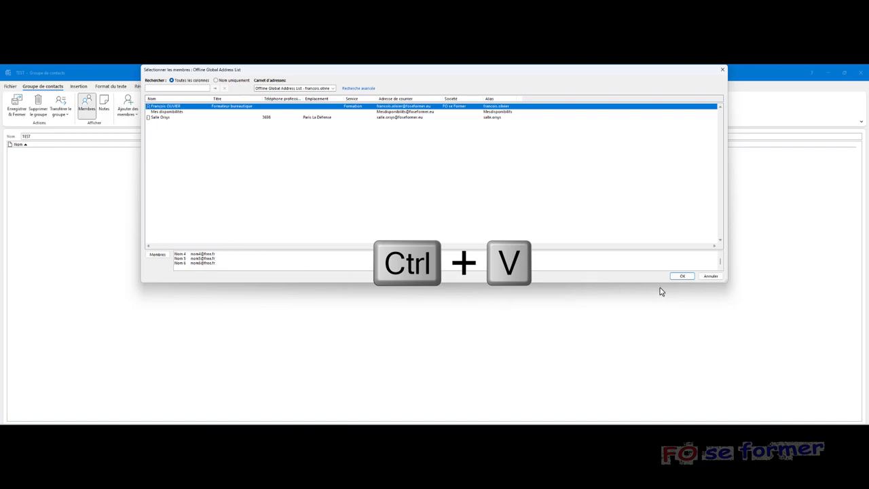
pyautogui.click(677, 276)
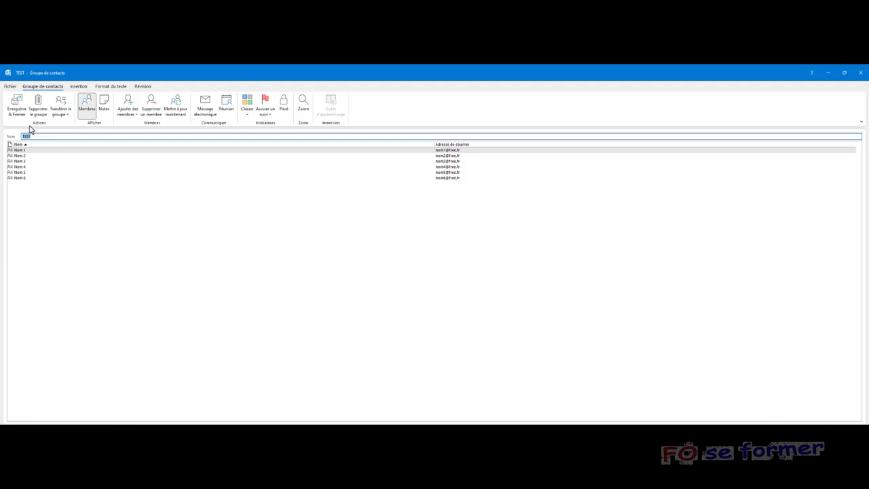
# Step: Save and close the TEST group, then close Excel without saving the workbook
pyautogui.click(16, 105)
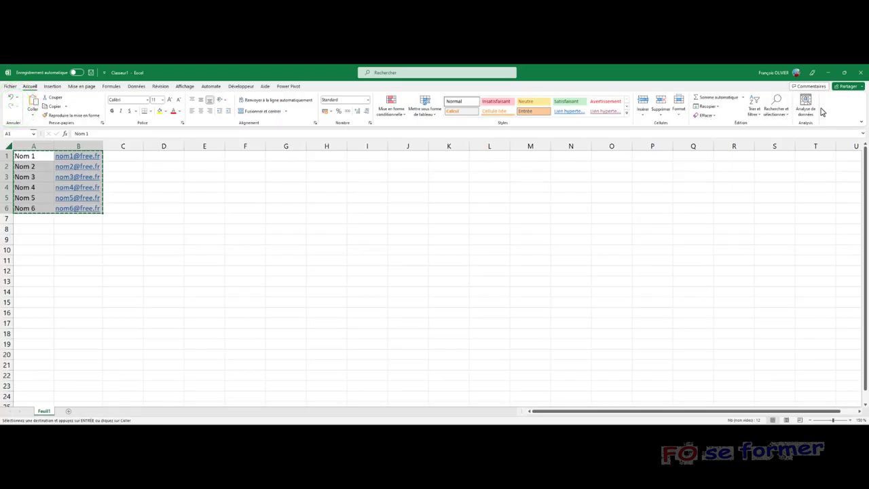
pyautogui.click(860, 72)
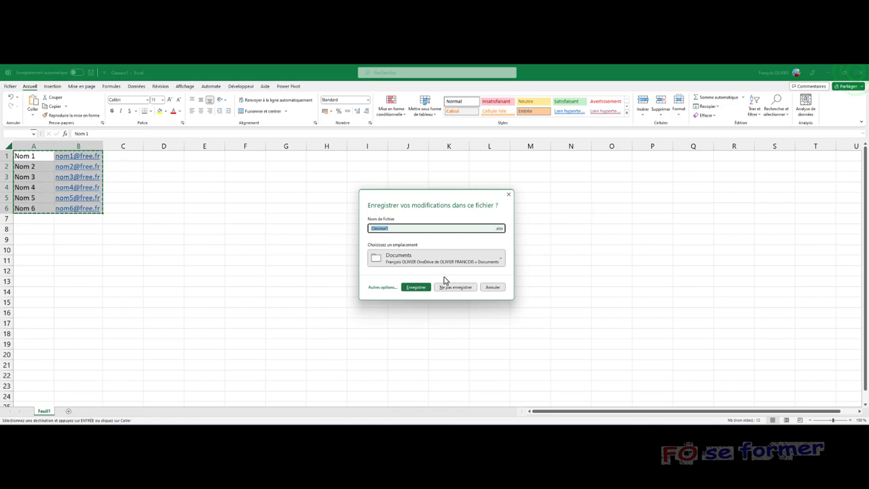
pyautogui.click(447, 287)
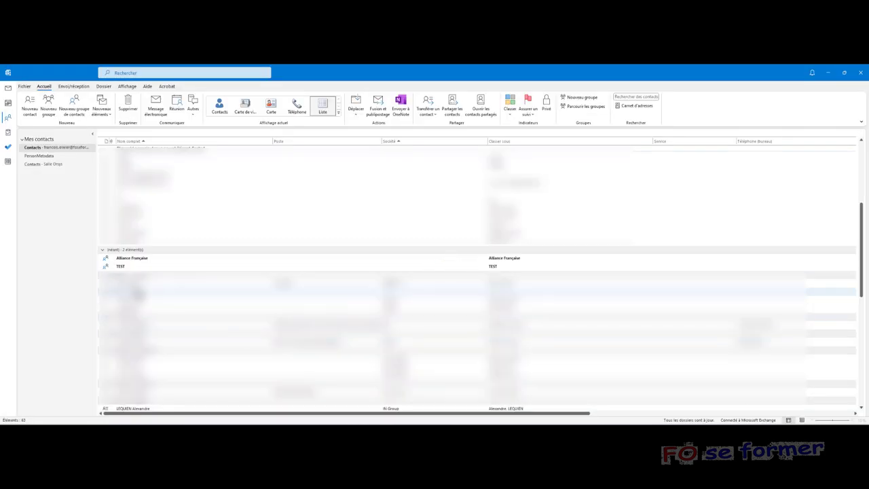
# Step: Open the TEST group to confirm members Nom 1–Nom 6, close it, and go to Mail
pyautogui.click(115, 267)
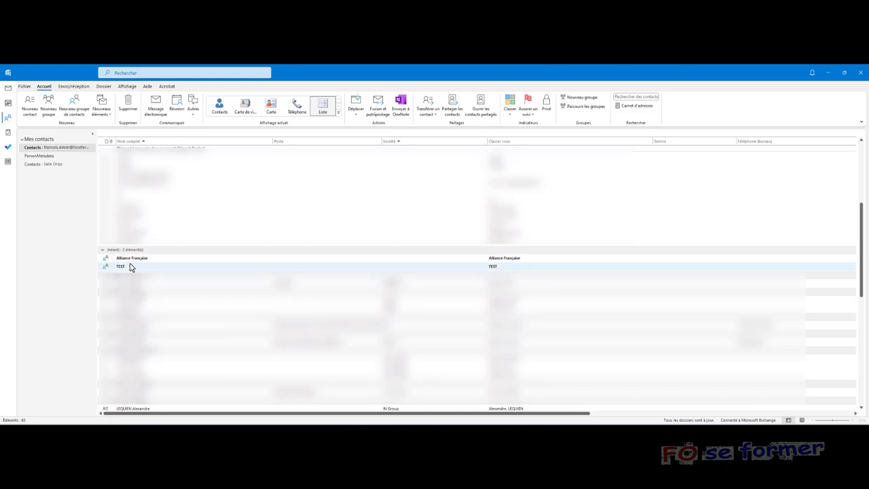
pyautogui.doubleClick(132, 268)
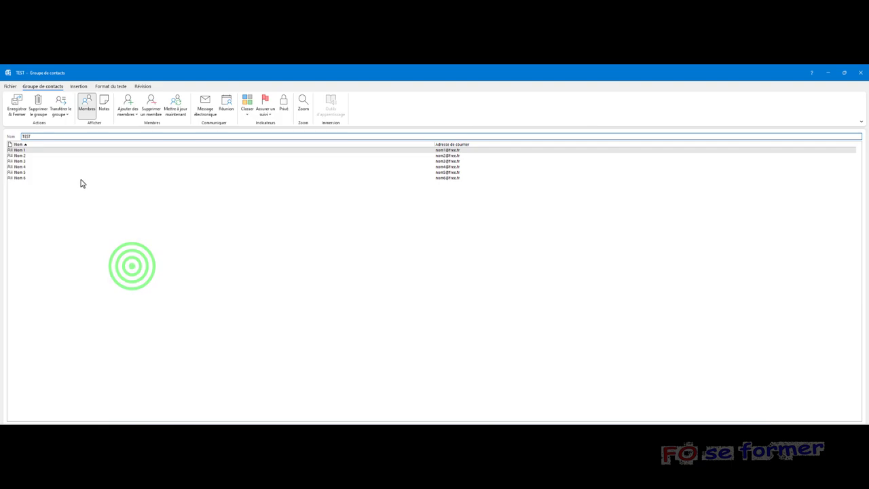
pyautogui.click(854, 72)
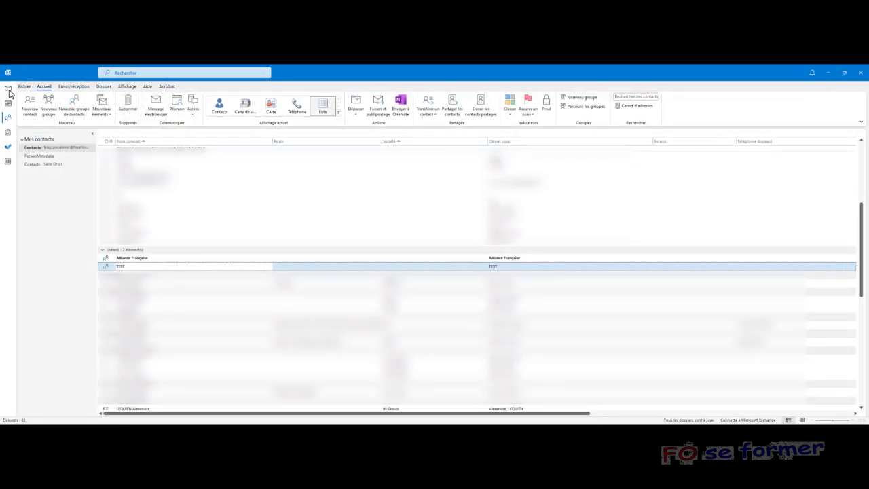
pyautogui.click(9, 90)
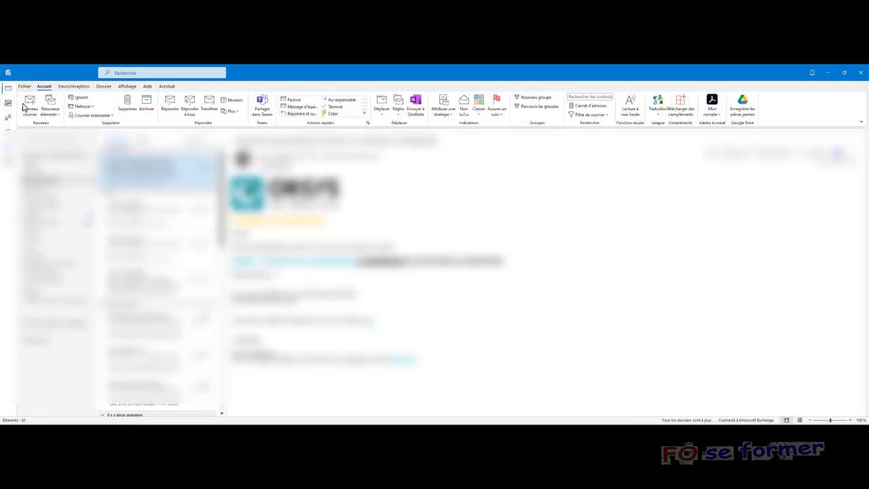
# Step: Start a new email and address it to the TEST group via the 'te' suggestion
pyautogui.click(26, 110)
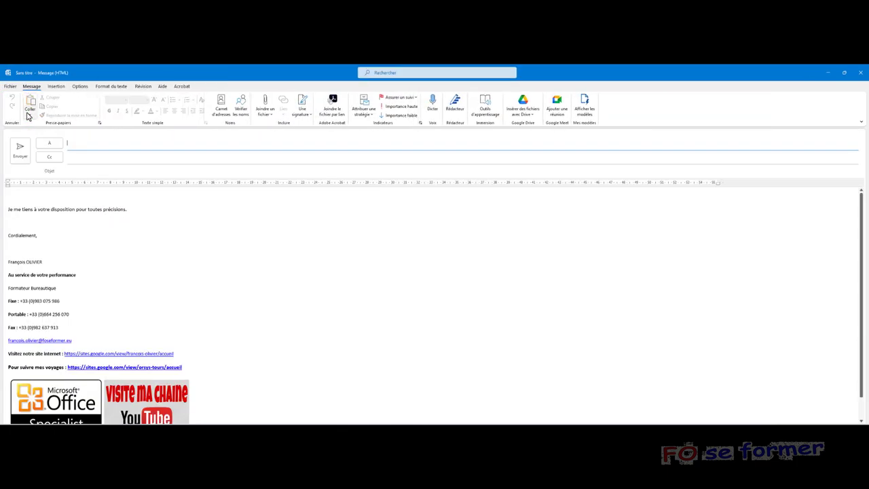
pyautogui.click(119, 142)
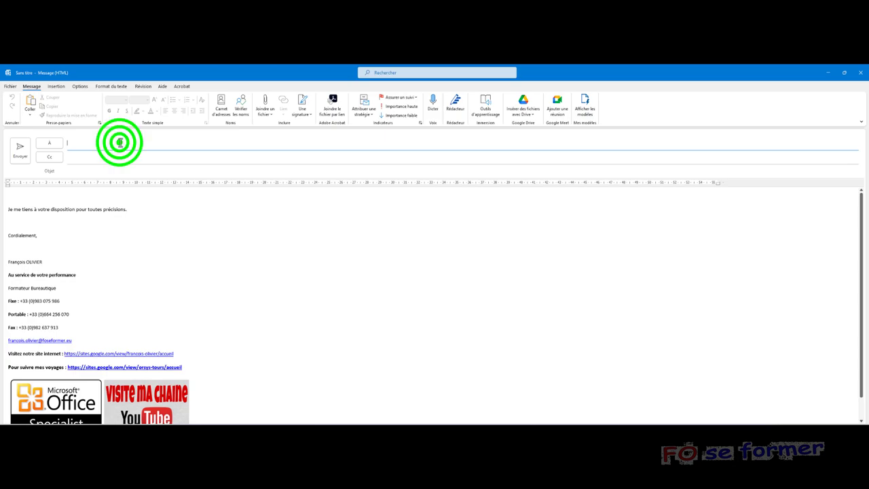
pyautogui.click(259, 245)
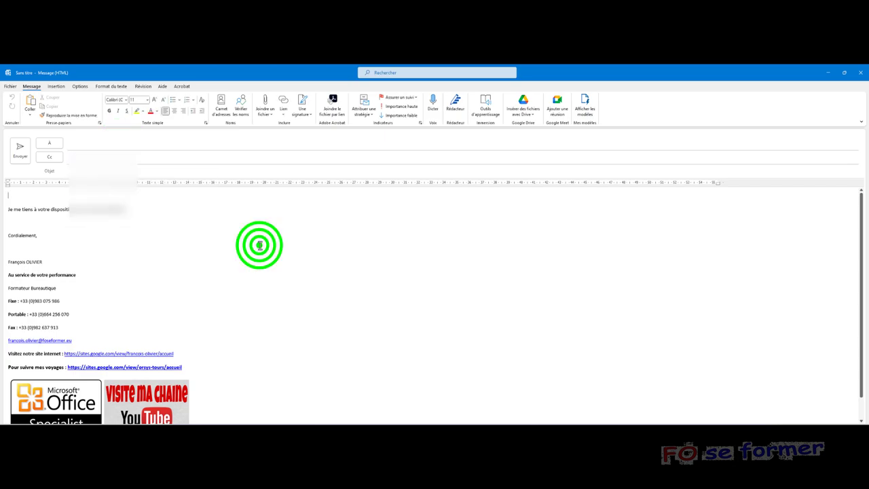
pyautogui.click(180, 147)
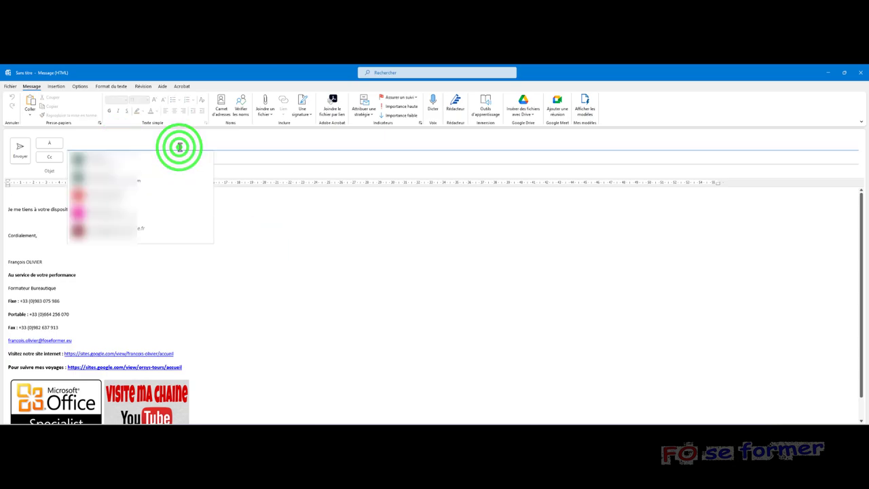
pyautogui.write('tes')
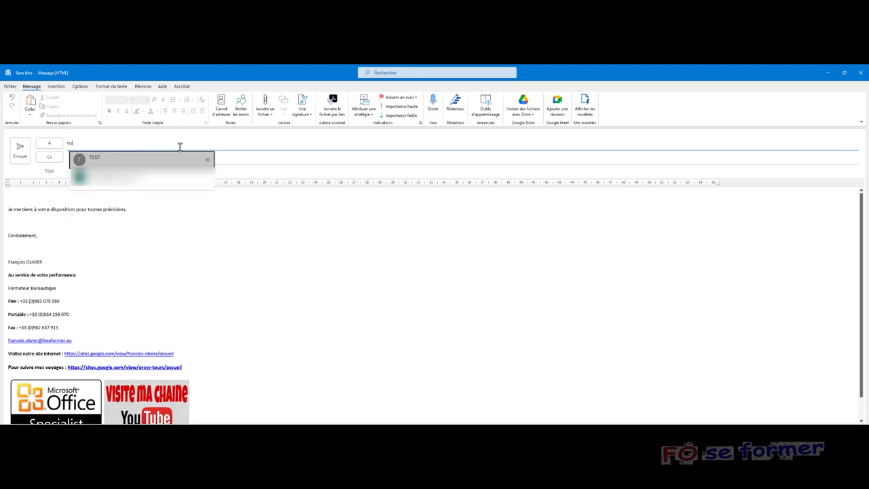
pyautogui.click(170, 161)
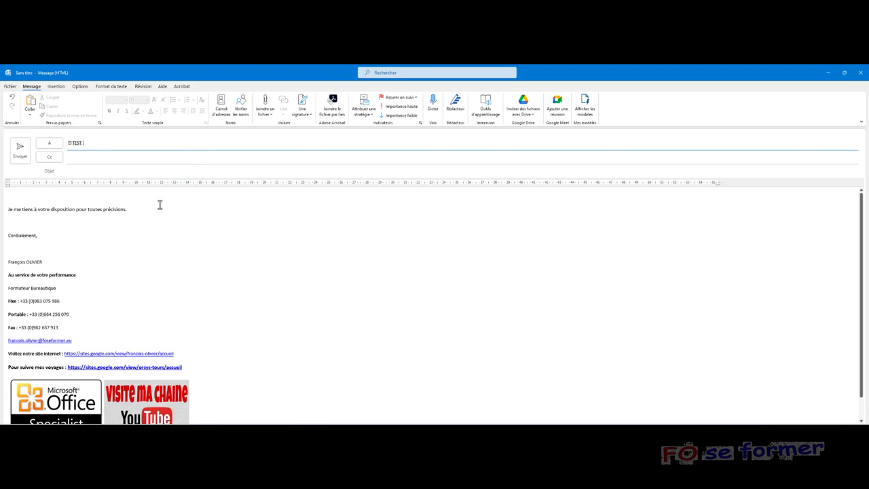
# Step: Select the TEST recipient and request its expansion into members
pyautogui.click(69, 144)
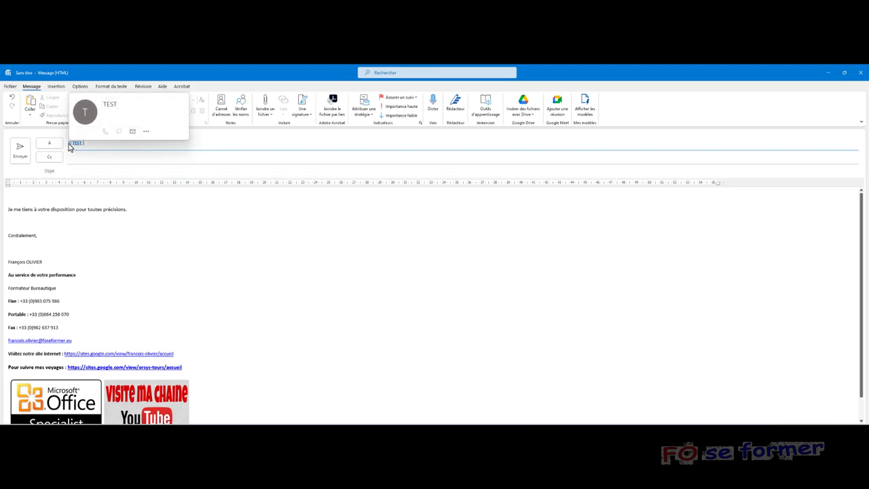
pyautogui.doubleClick(69, 145)
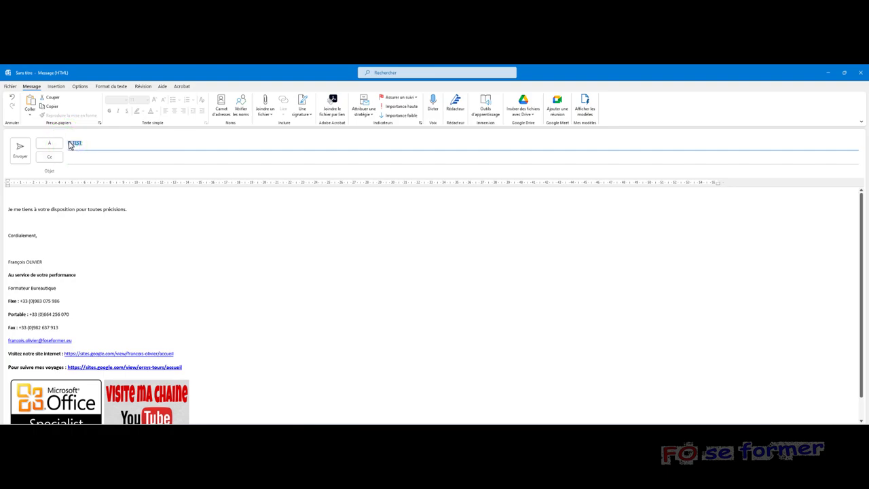
pyautogui.click(69, 143)
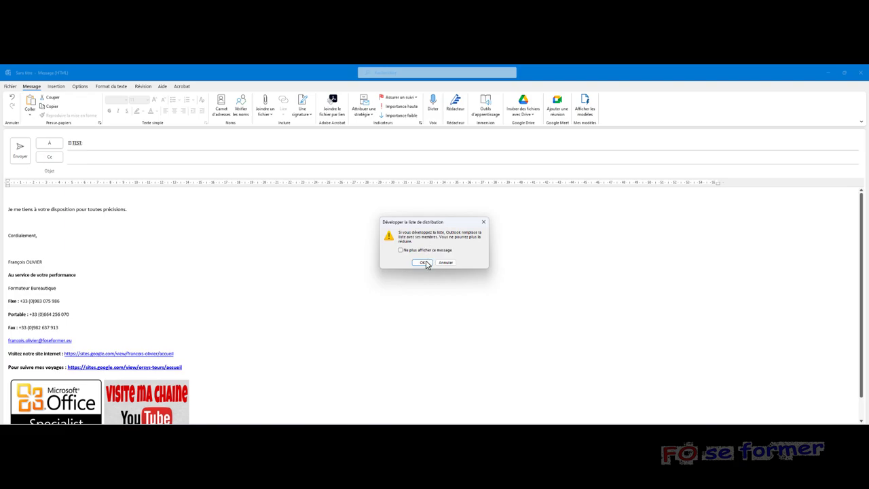
# Step: Confirm the expansion so the To line lists Nom 1 through Nom 6 individually
pyautogui.click(425, 263)
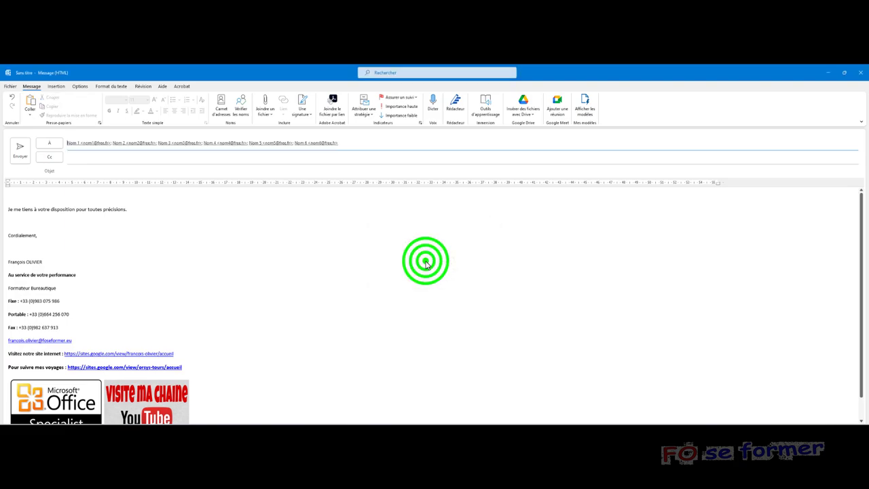